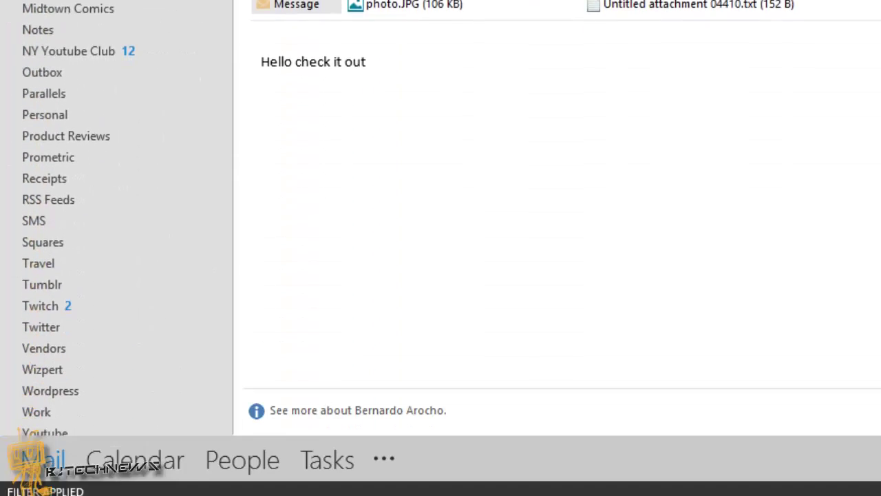
Browse to Local Disk (C:) in File Explorer.
click(117, 473)
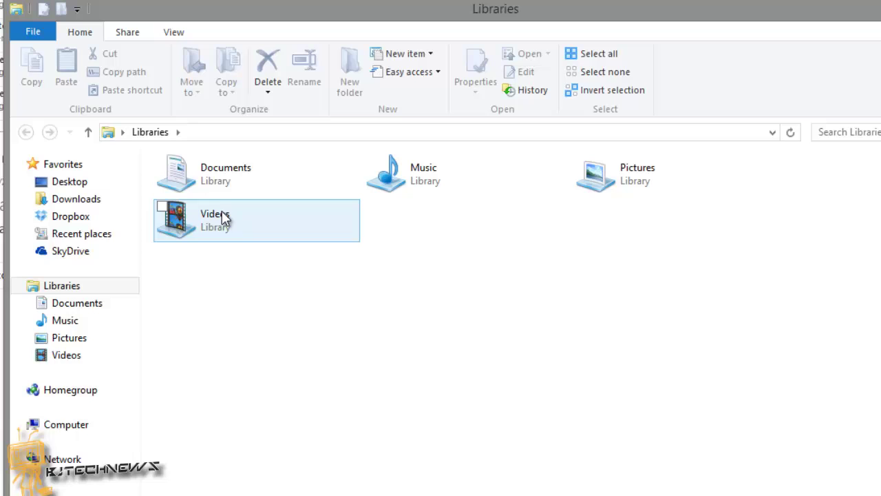
click(75, 425)
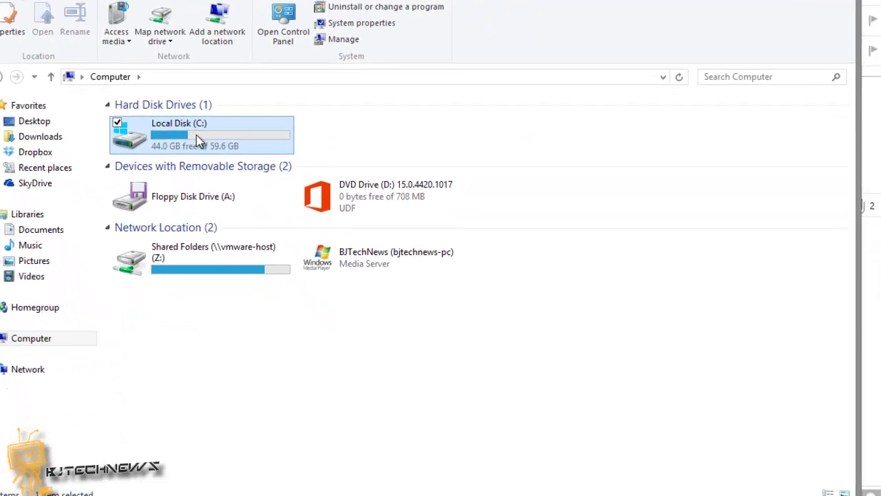
double_click(239, 197)
Create a new folder named attachments on C: and open it to check its path.
right_click(127, 187)
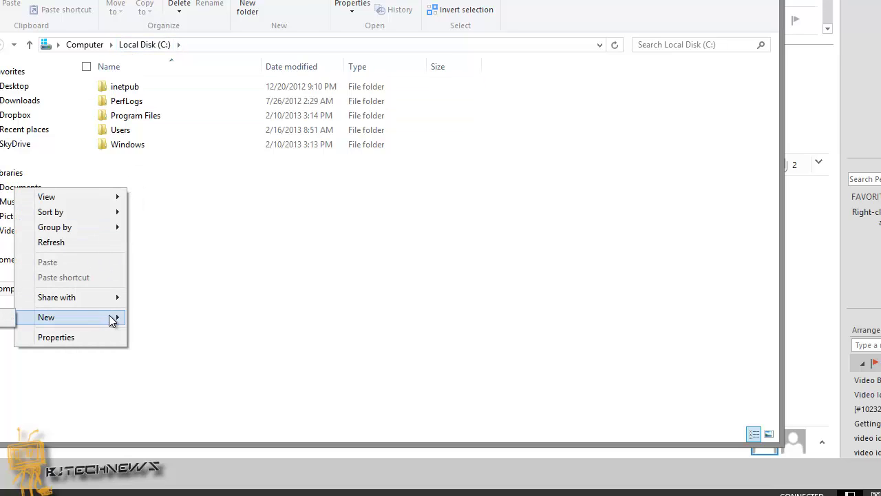
click(3, 318)
text(at)
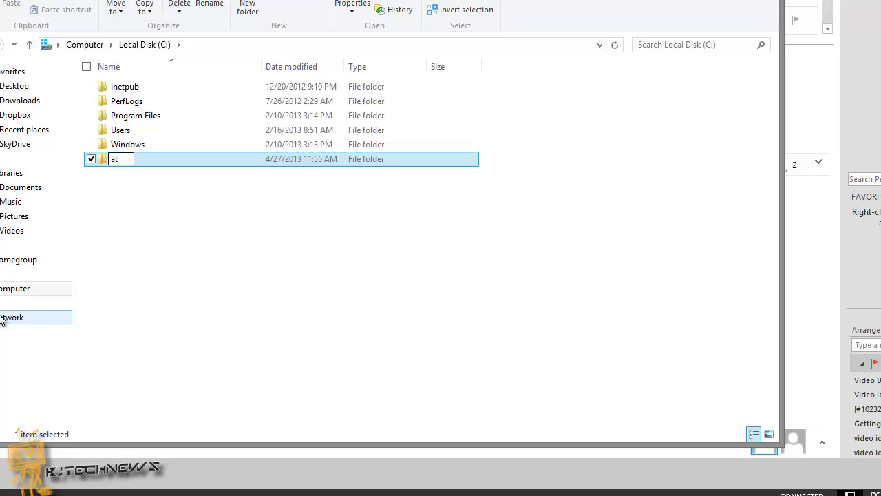
text(tachments)
key(Return)
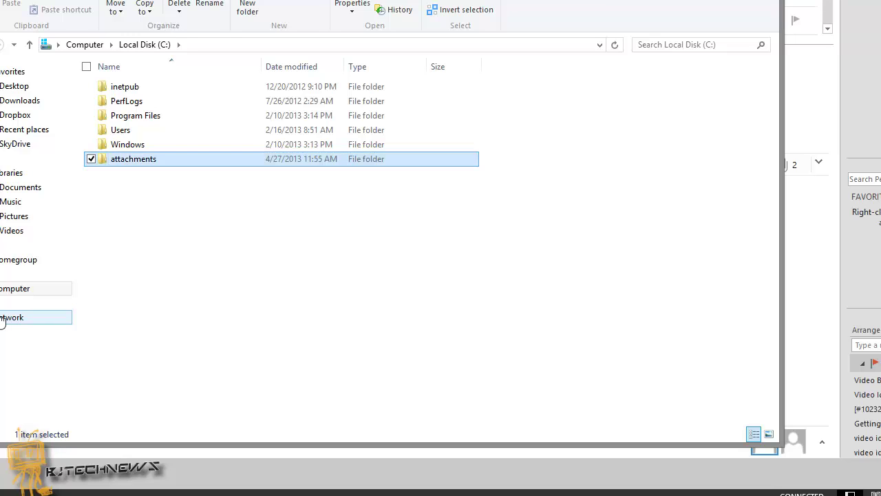
key(Return)
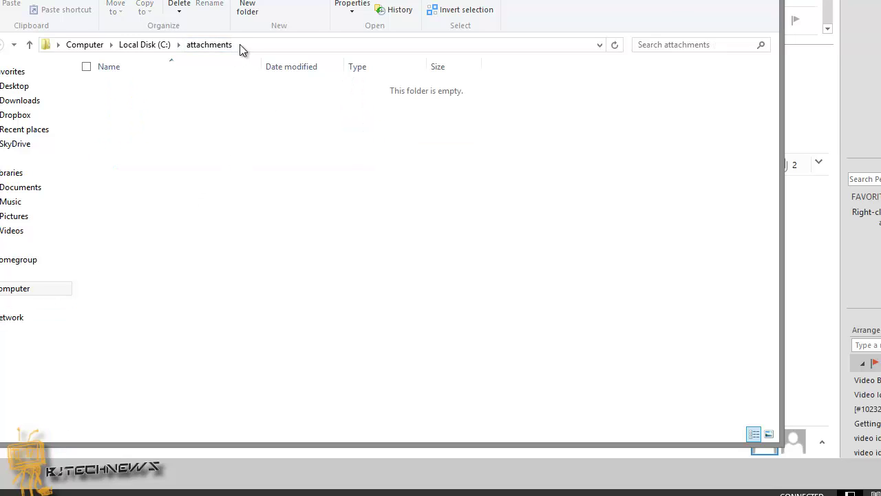
click(239, 44)
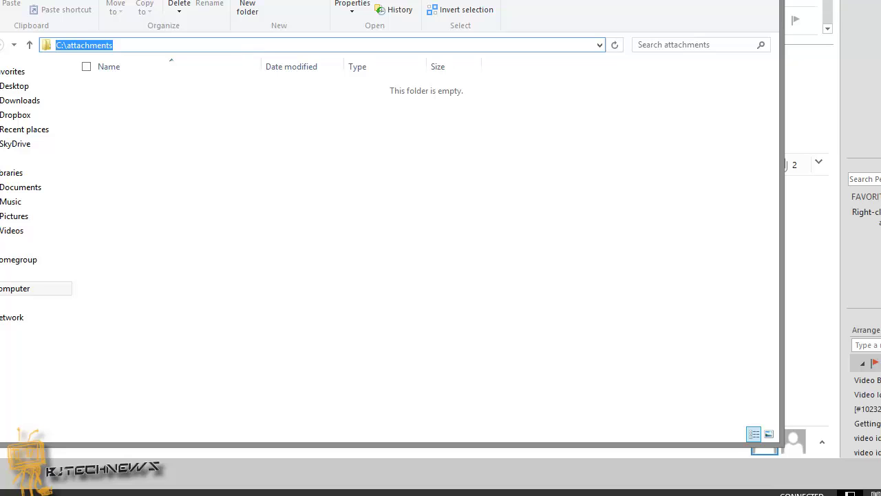
text(c)
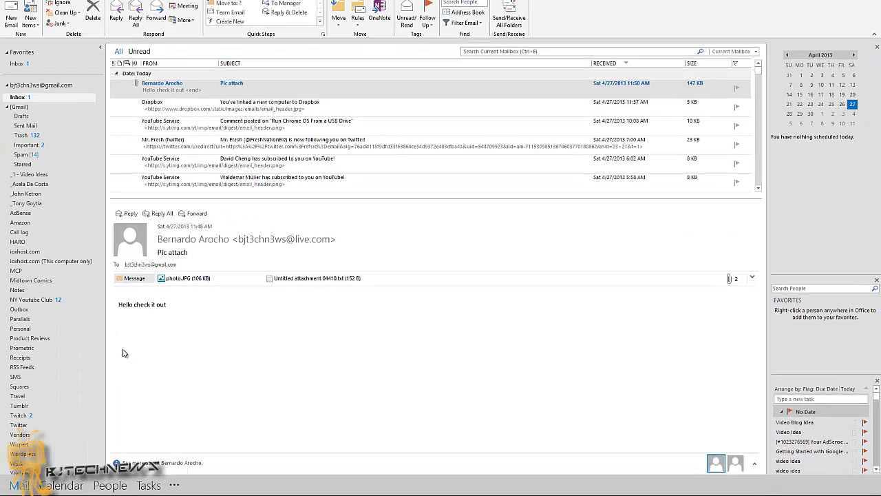
Enter regedit in the Run dialog, correcting a typo along the way.
key(super+r)
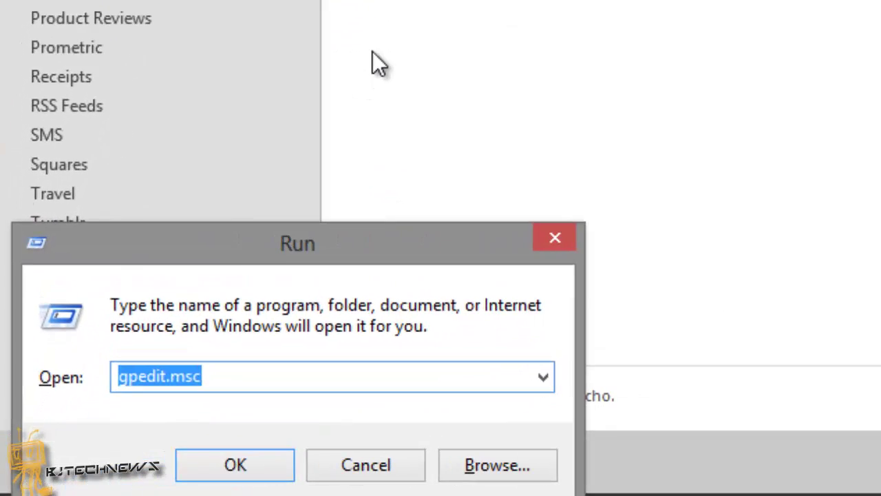
text(r)
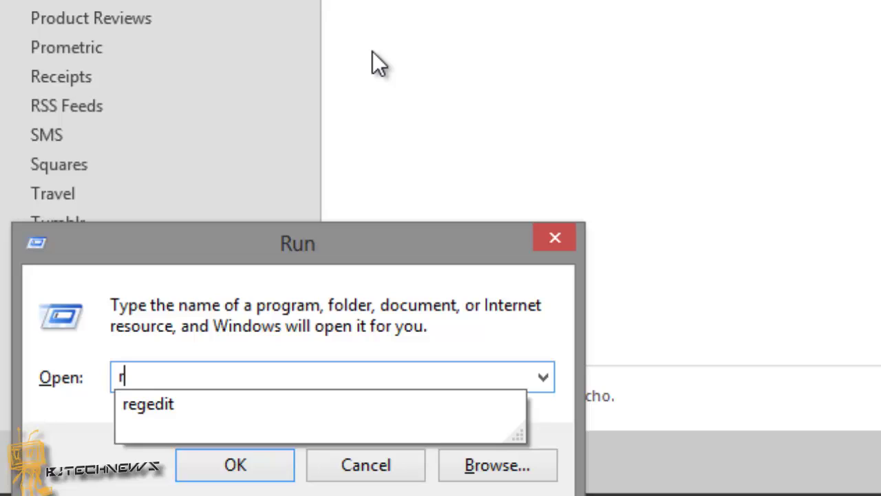
text(eded)
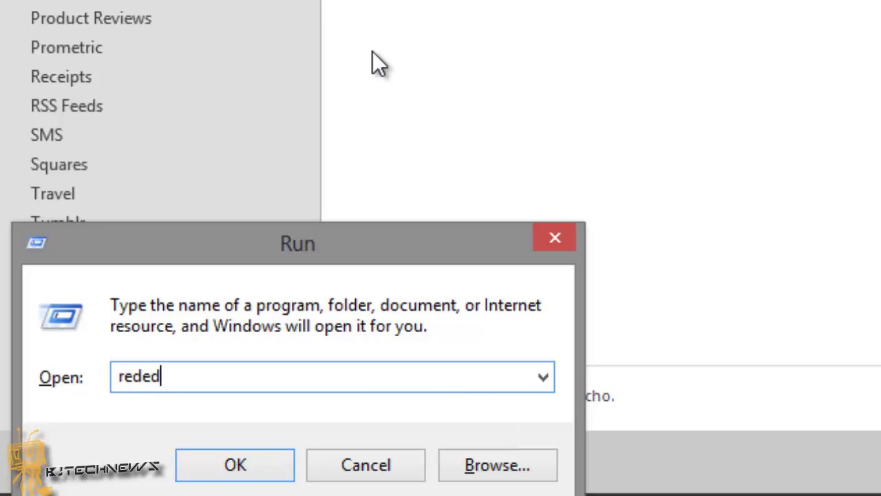
key(BackSpace)
key(BackSpace)
key(BackSpace)
text(gedit)
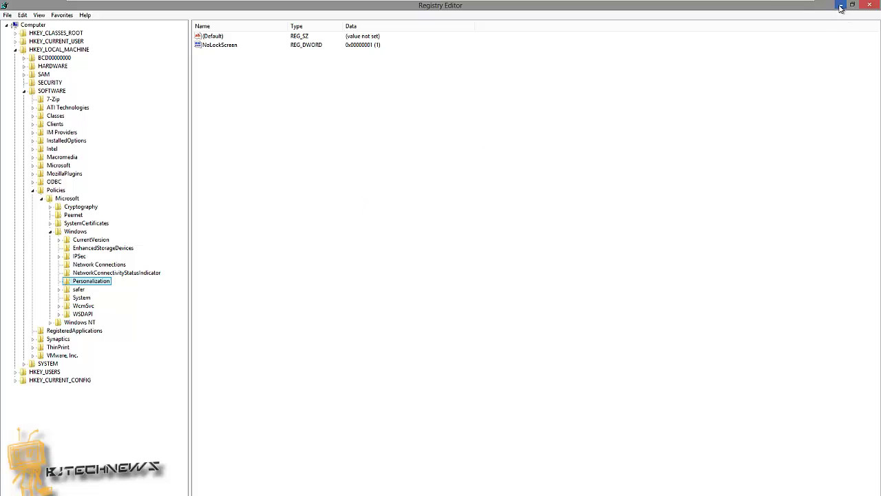
Clear the screen and expand HKEY_CURRENT_USER > Software in the registry tree.
click(840, 8)
click(873, 6)
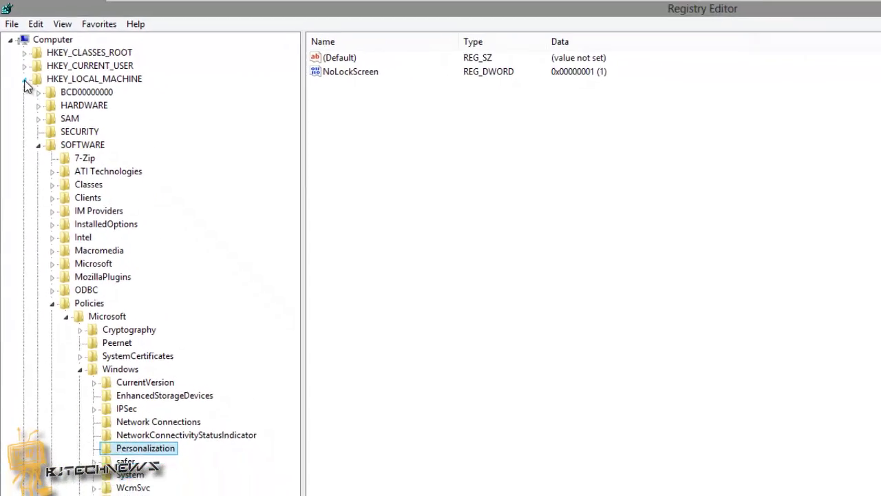
click(28, 91)
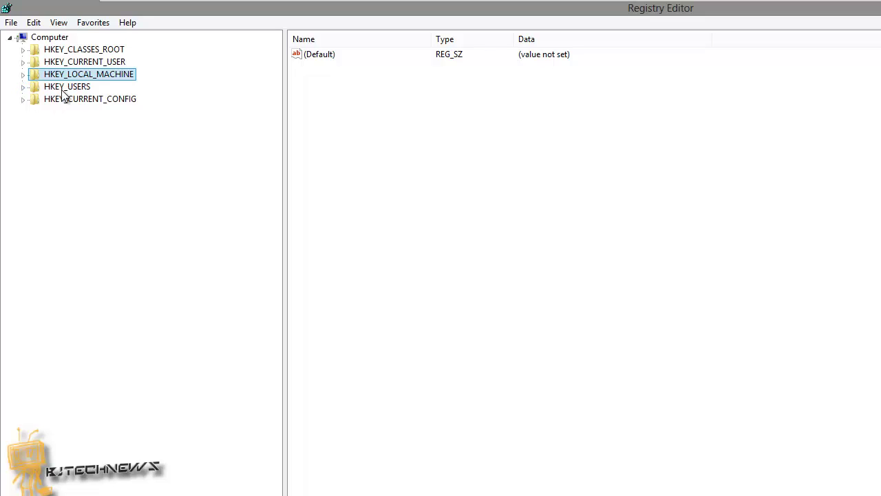
click(78, 62)
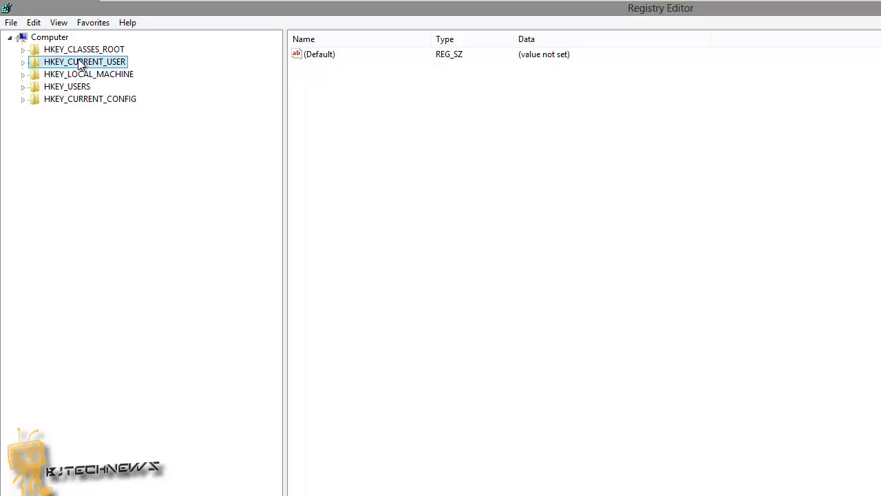
click(23, 62)
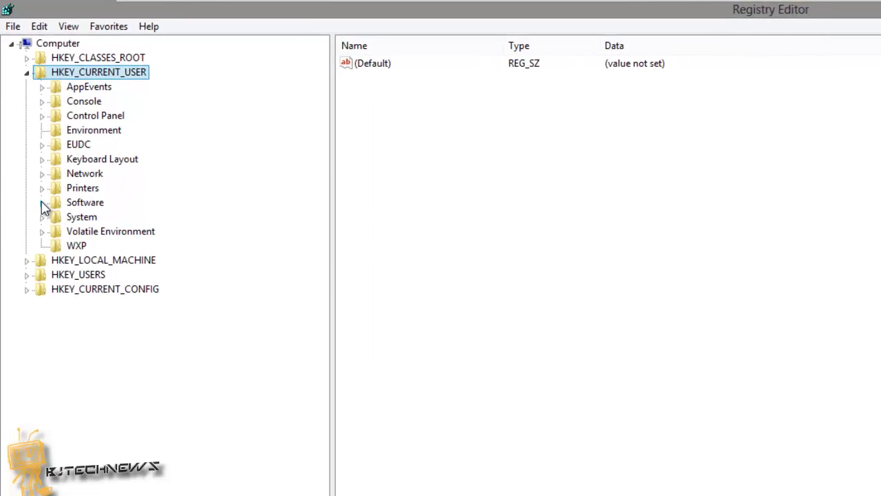
click(42, 203)
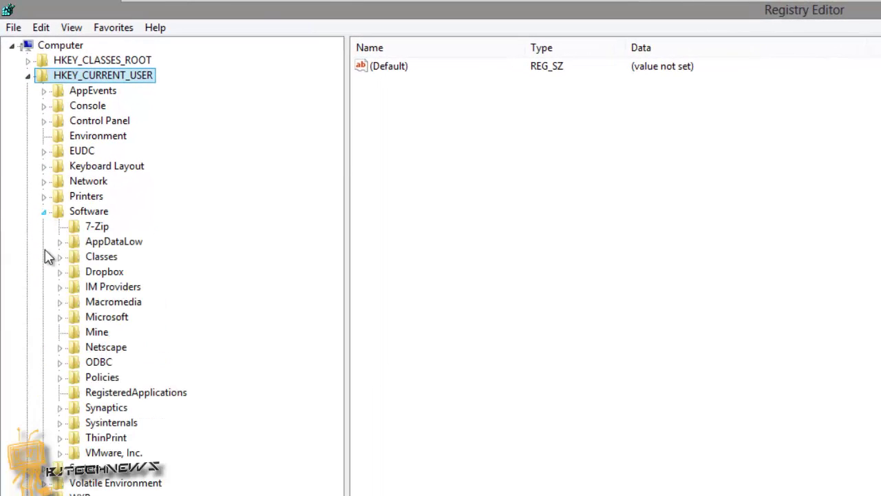
Expand Microsoft > Office > 15.0 > Outlook and select the Options key.
click(60, 317)
scroll(90, 172, down, 3)
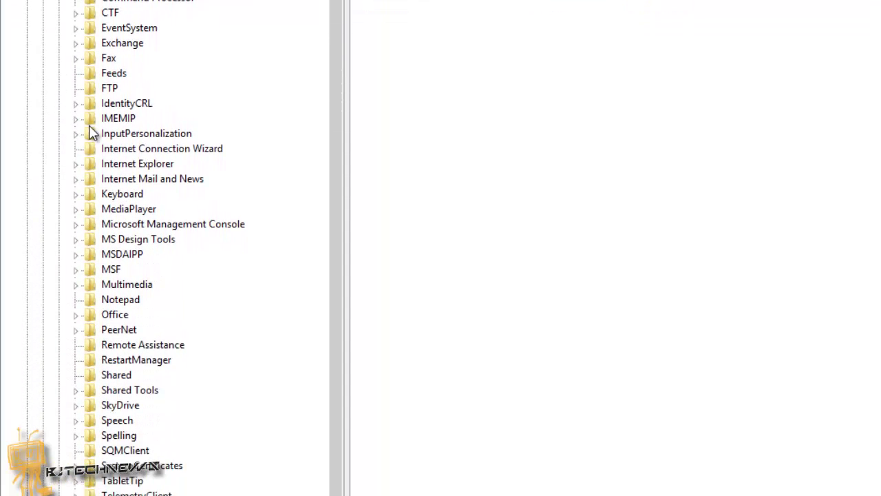
click(113, 112)
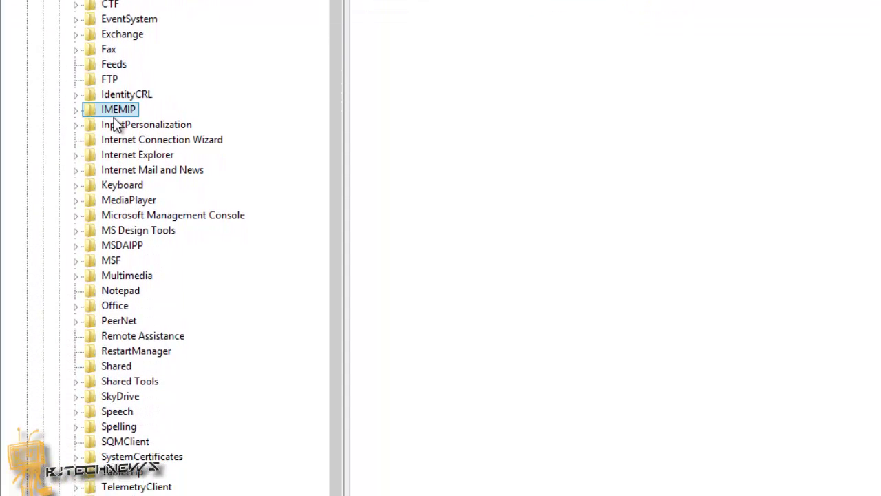
click(76, 307)
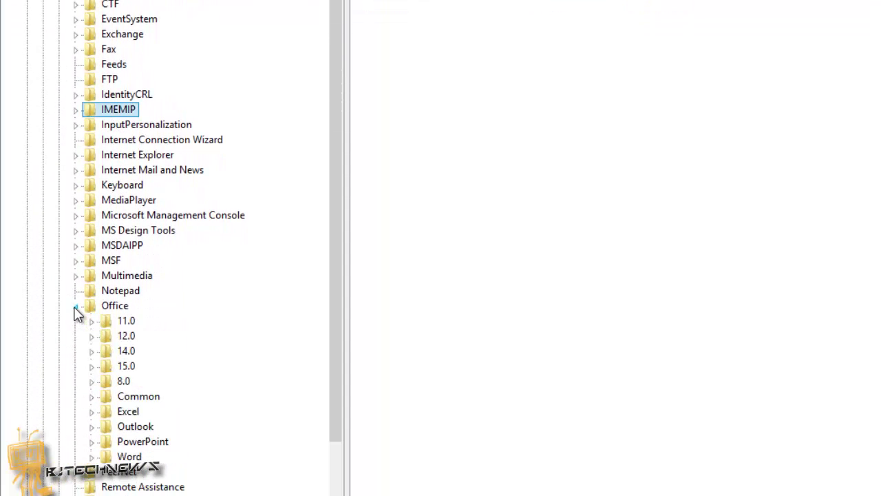
click(92, 366)
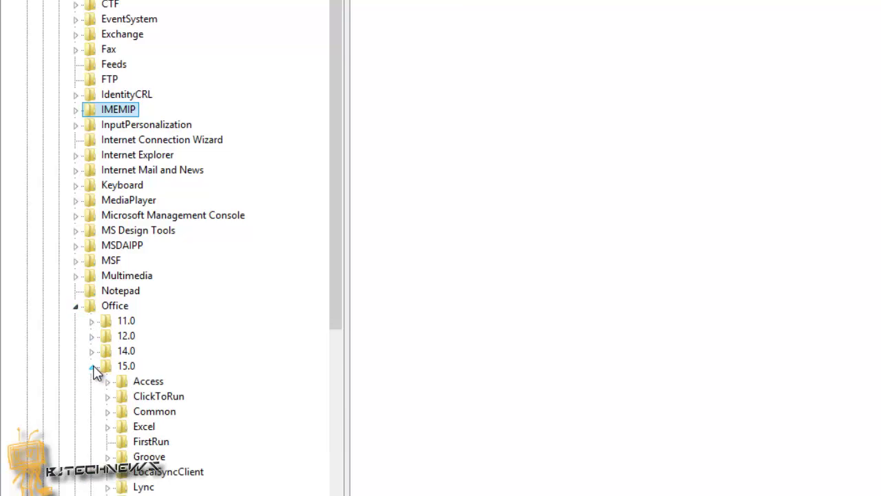
scroll(94, 372, down, 2)
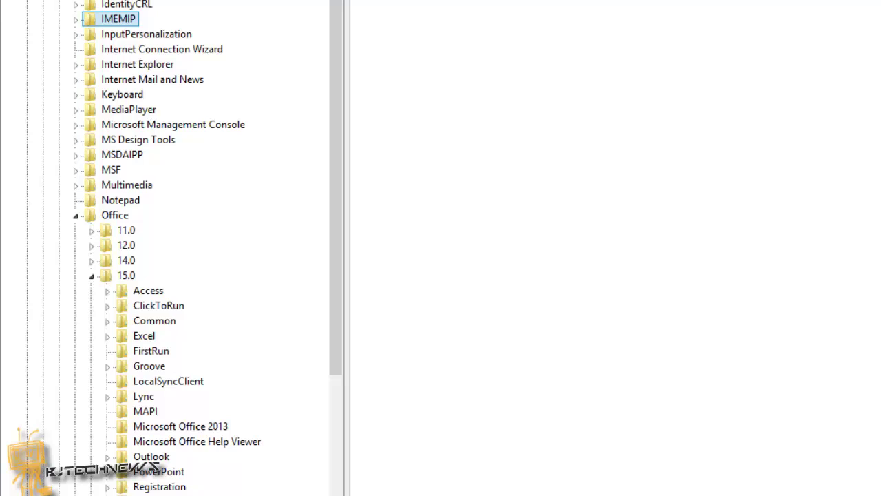
click(107, 458)
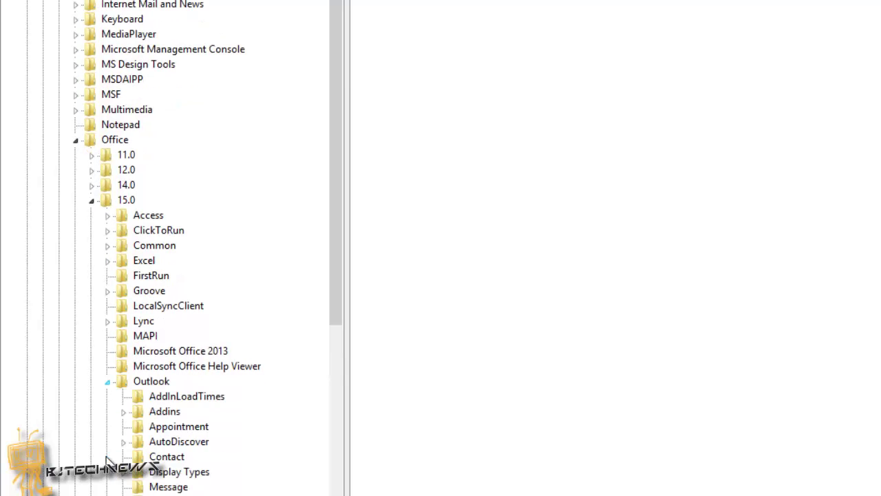
scroll(108, 386, down, 1)
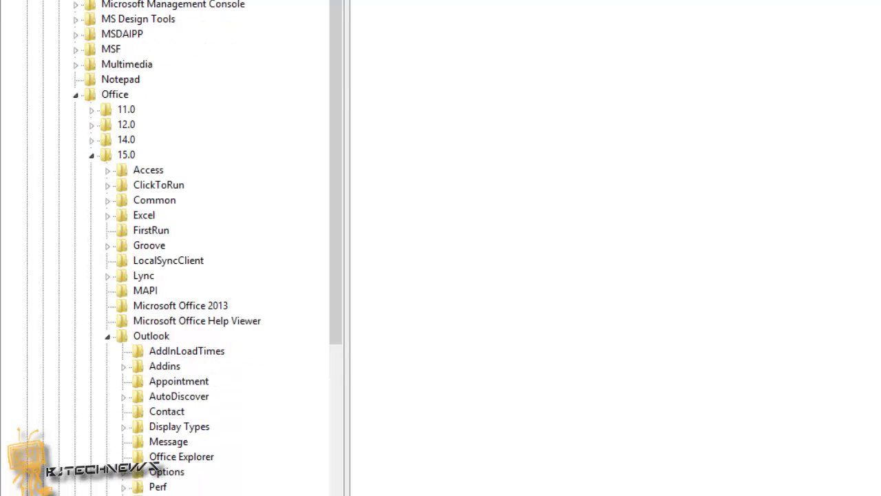
click(123, 472)
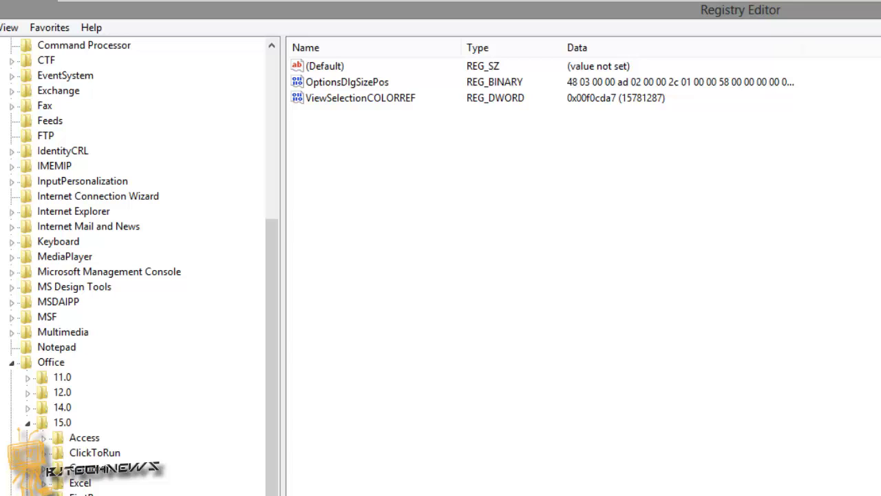
Add a DefaultPath string value with data C:\attachments to the Outlook Options key.
right_click(351, 184)
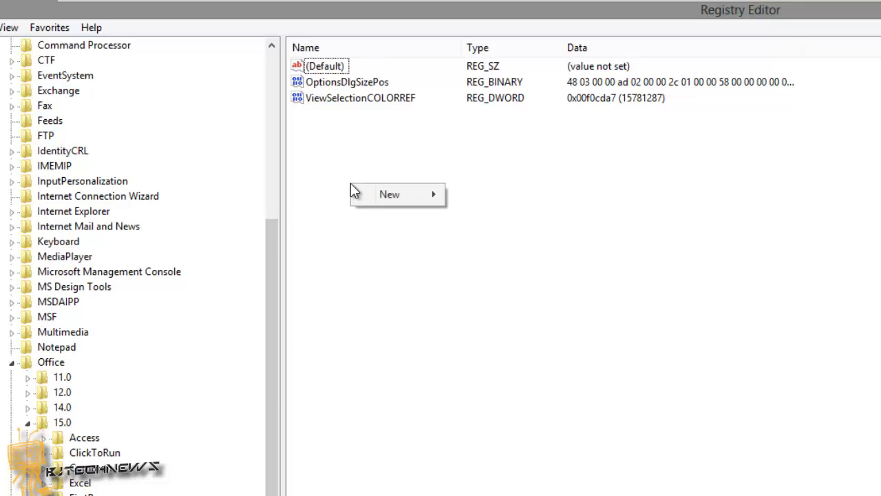
mouse_move(398, 194)
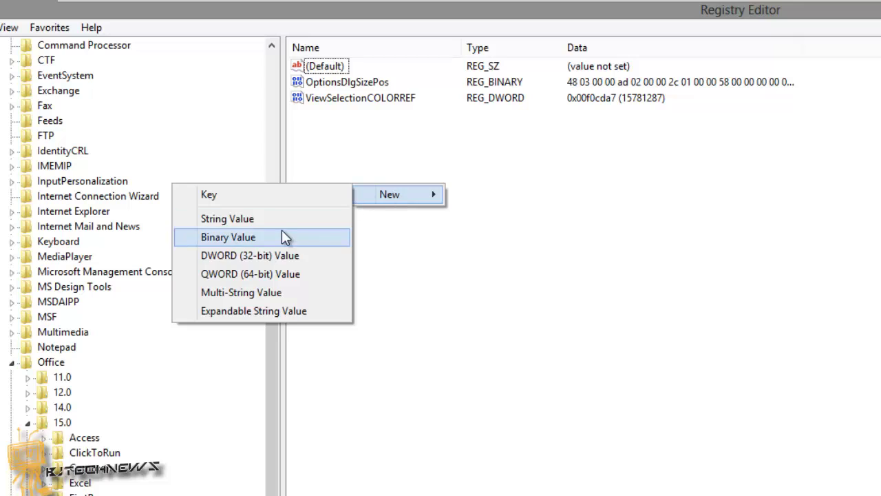
click(282, 230)
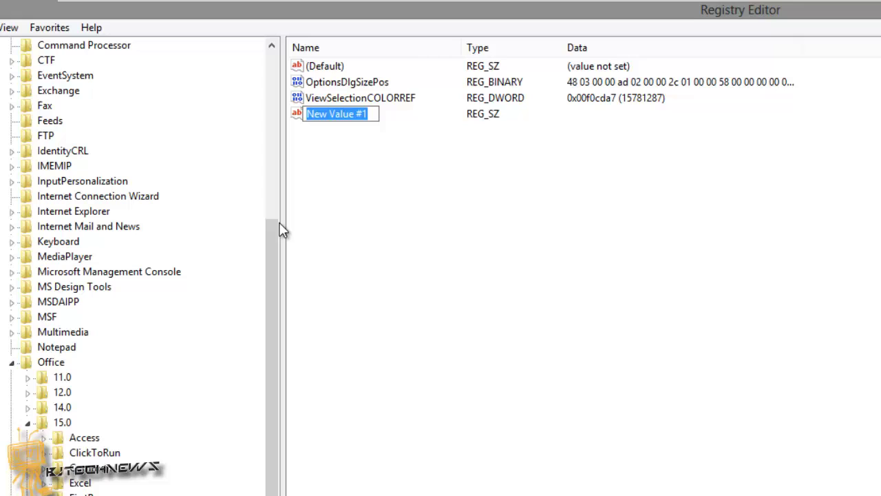
text(D)
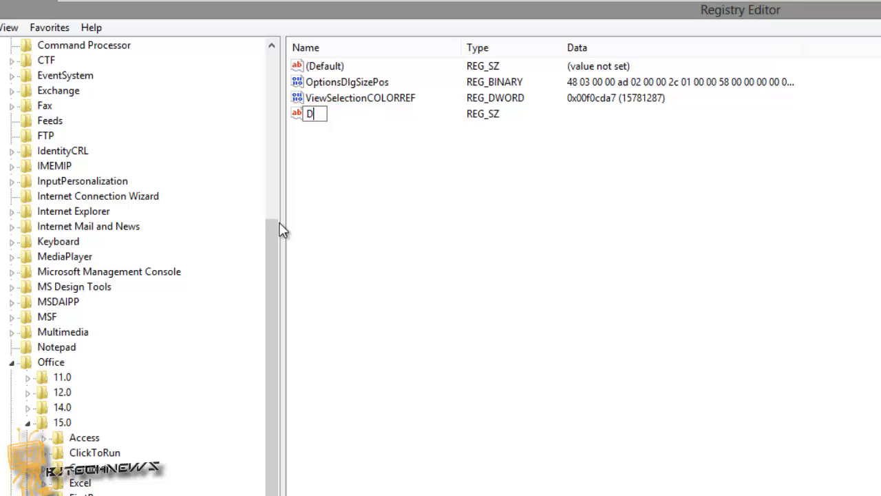
text(ef)
text(aultP)
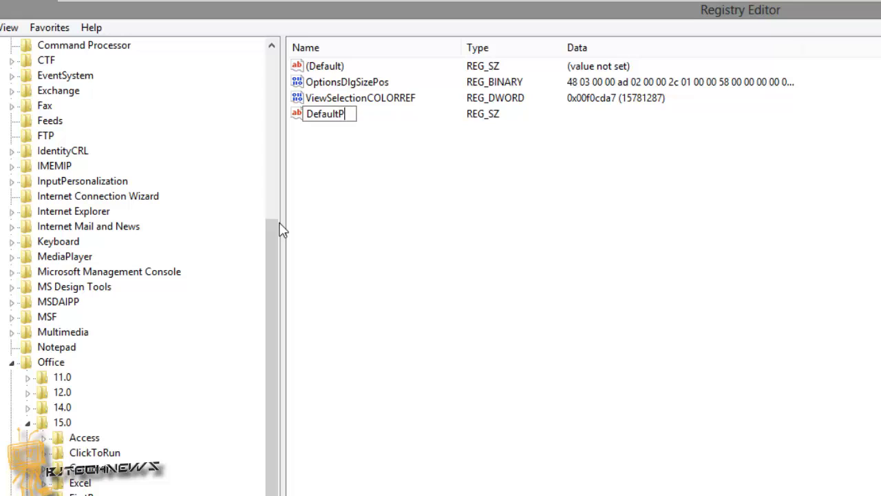
text(ath)
key(Return)
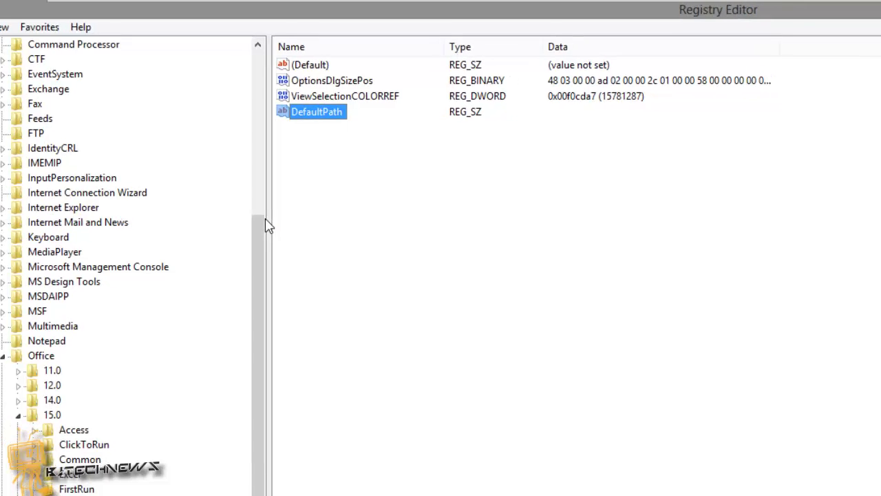
key(Return)
drag(44, 68, 377, 255)
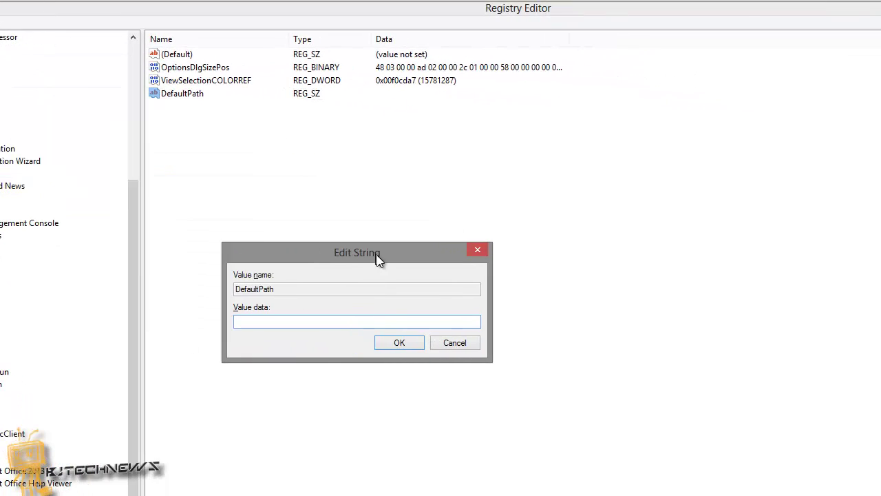
text(C:\attachments)
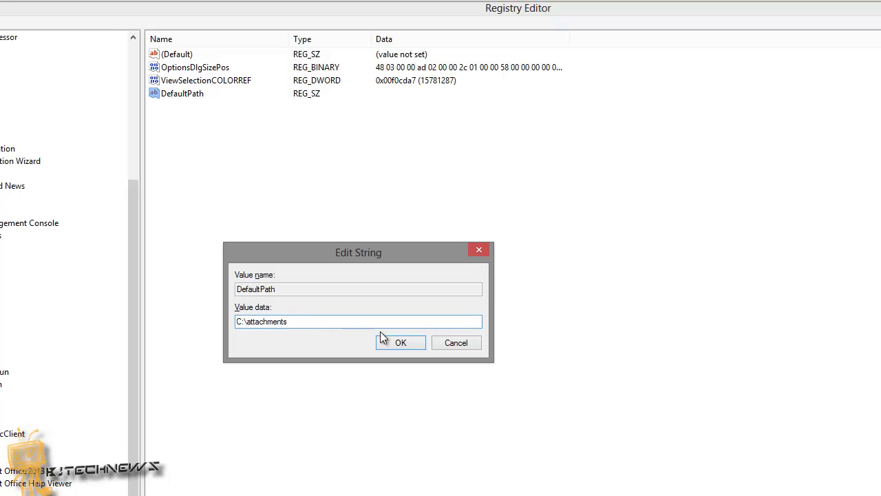
click(399, 343)
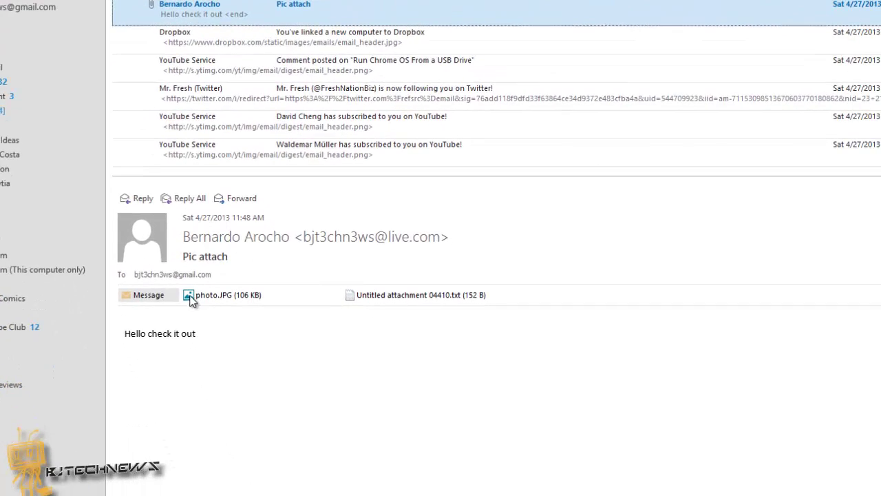
Save As the photo.JPG attachment and confirm the dialog opens in C:\attachments.
right_click(197, 295)
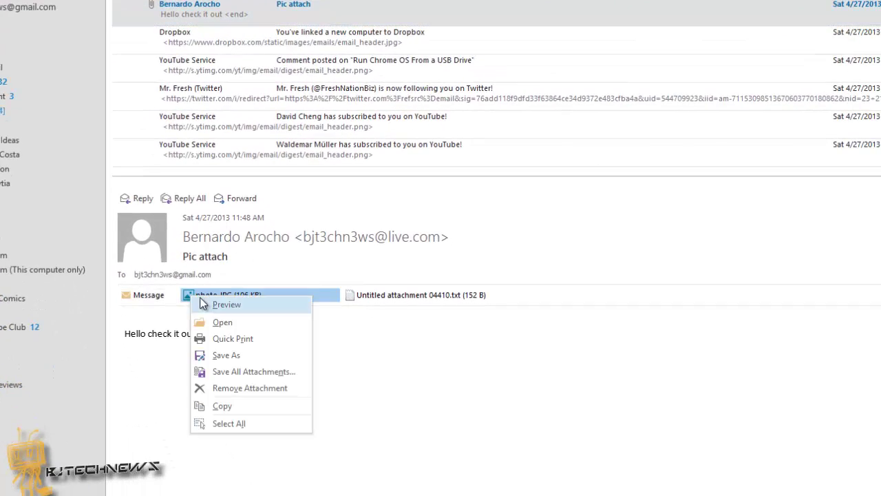
click(228, 356)
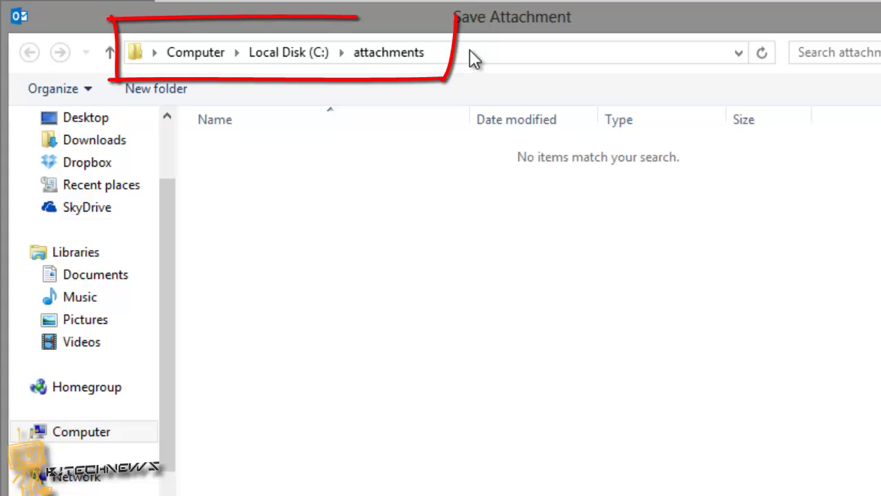
click(471, 52)
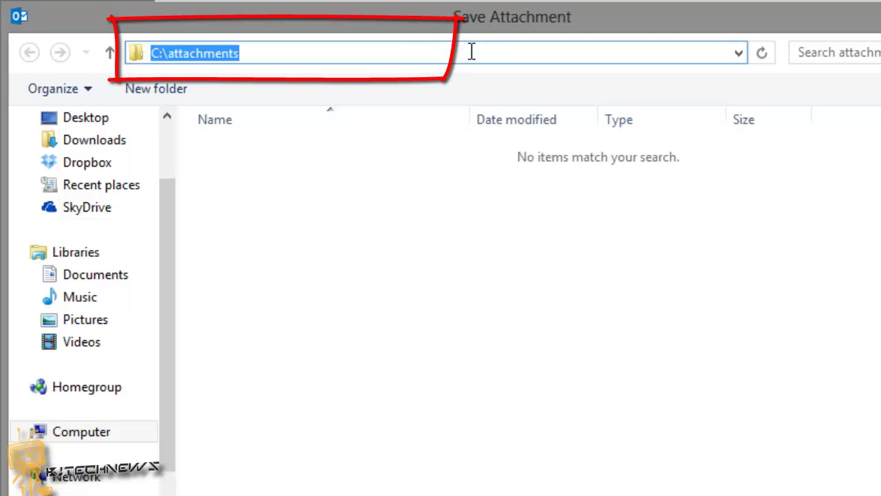